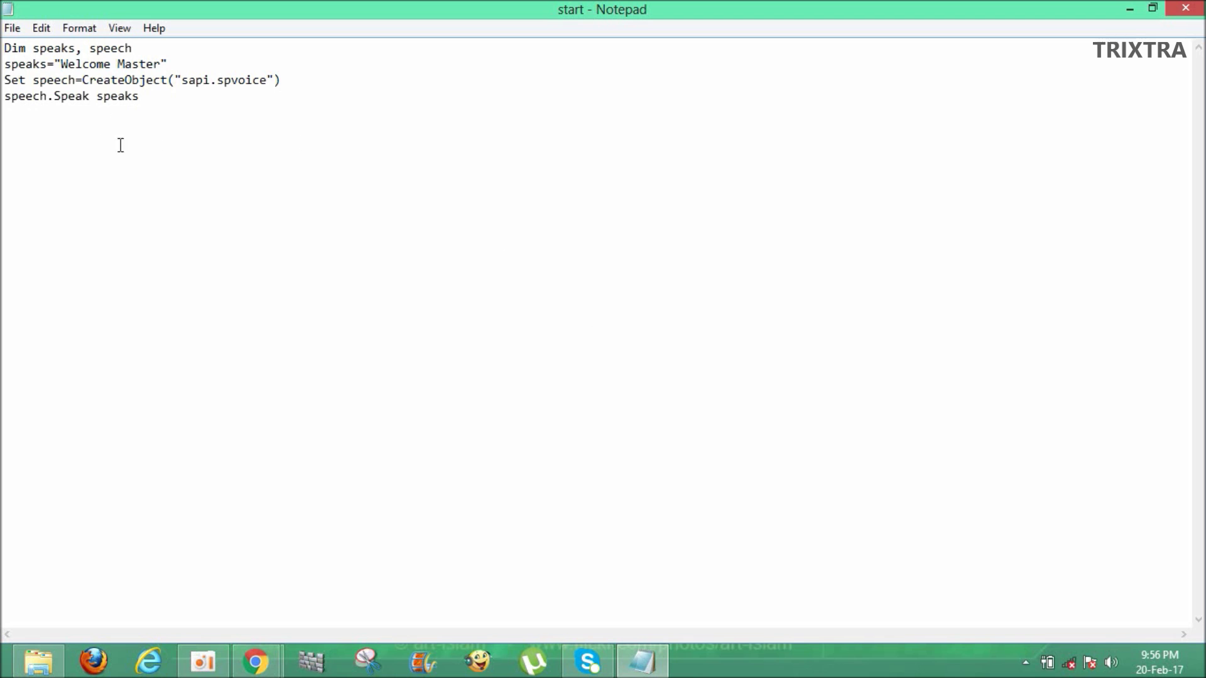
drag(152, 97, 5, 45)
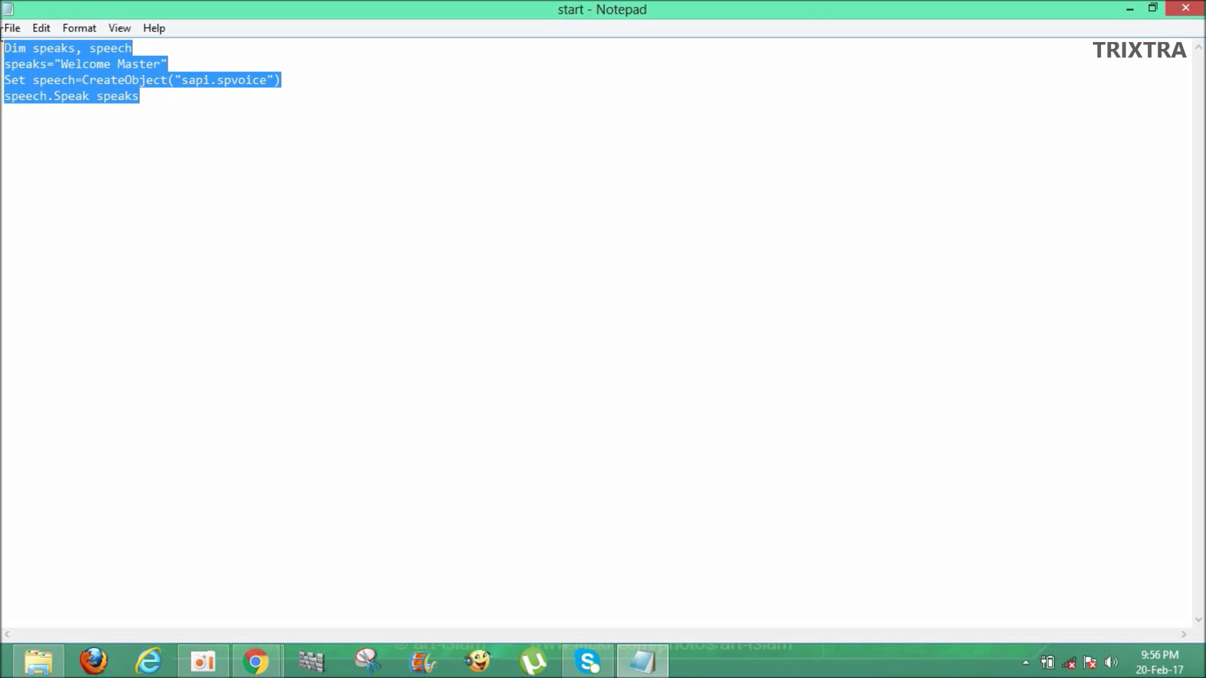
click(66, 198)
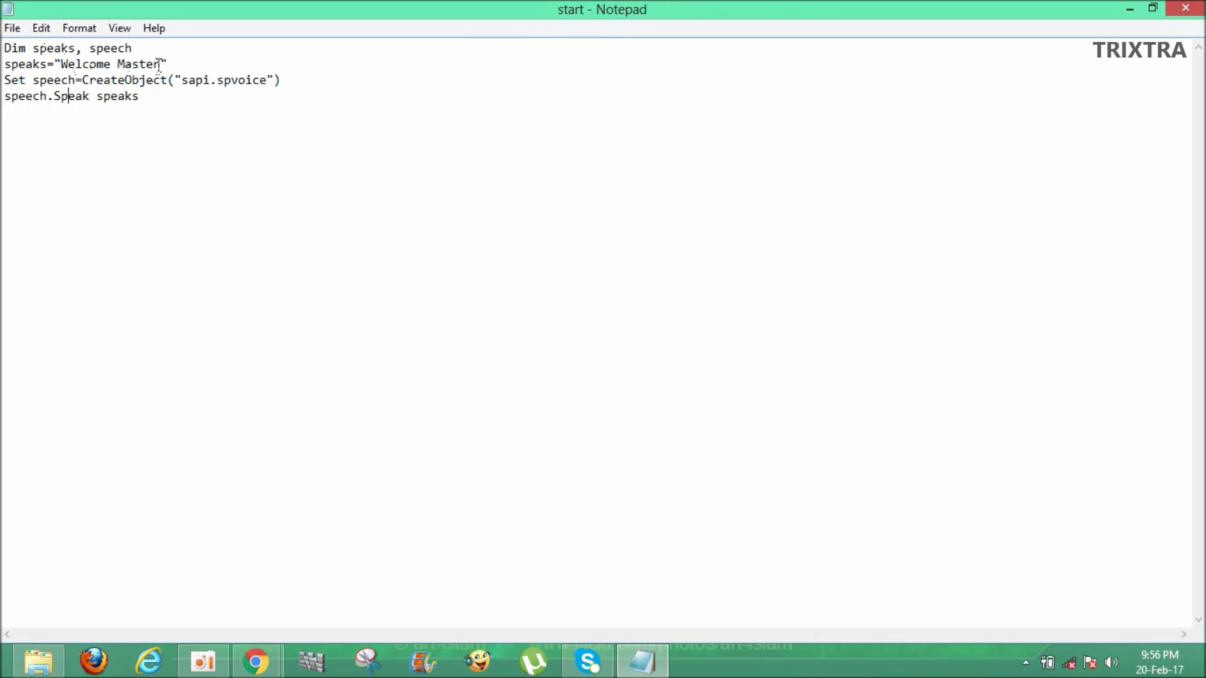
drag(161, 64, 61, 64)
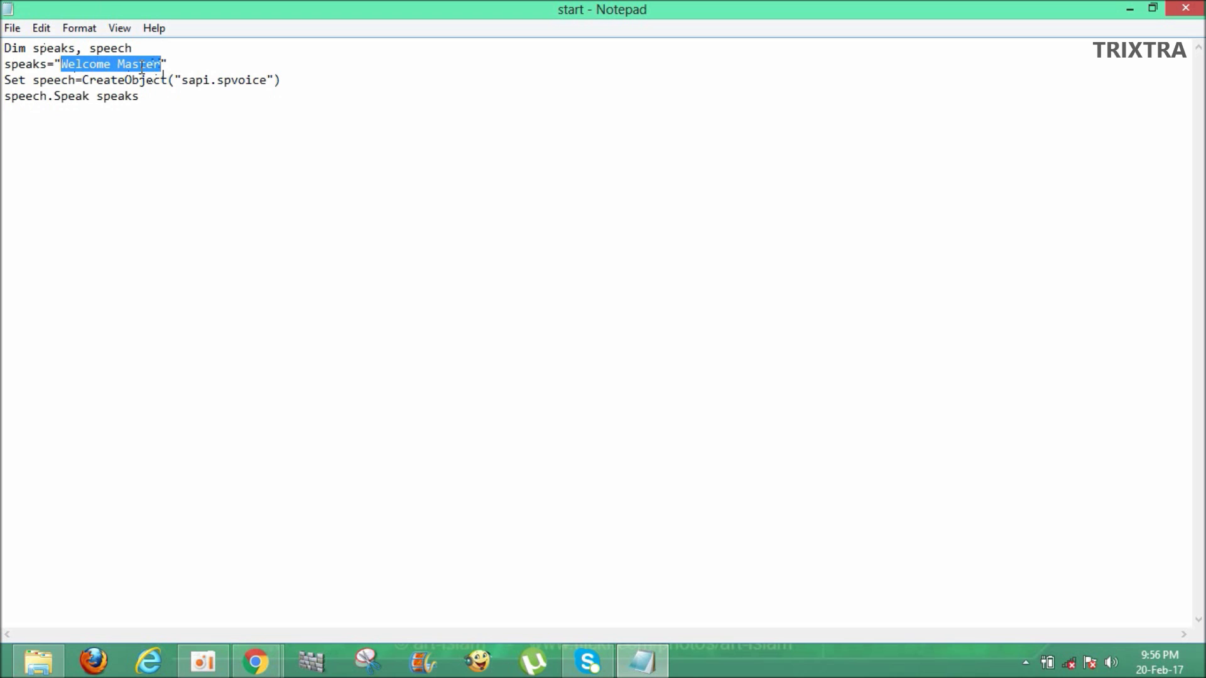
click(153, 115)
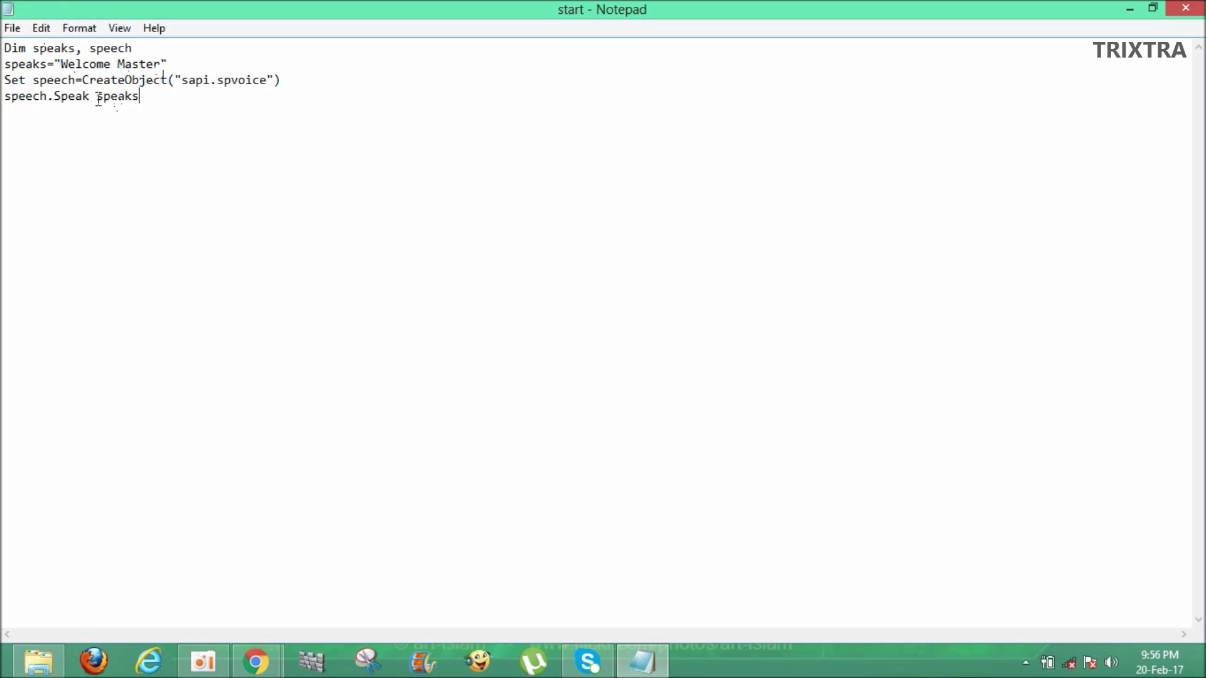
Save the welcome script to Local Disk (I:) as start.vbs with the All Files type
click(12, 28)
click(40, 109)
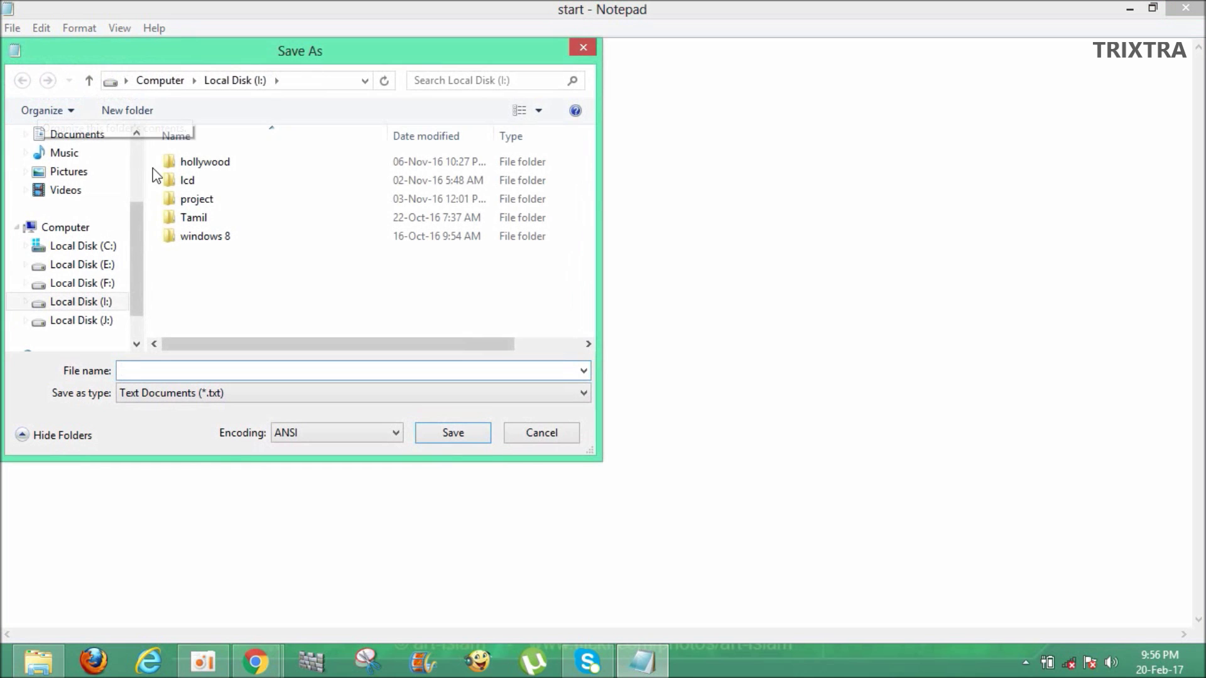
text(s)
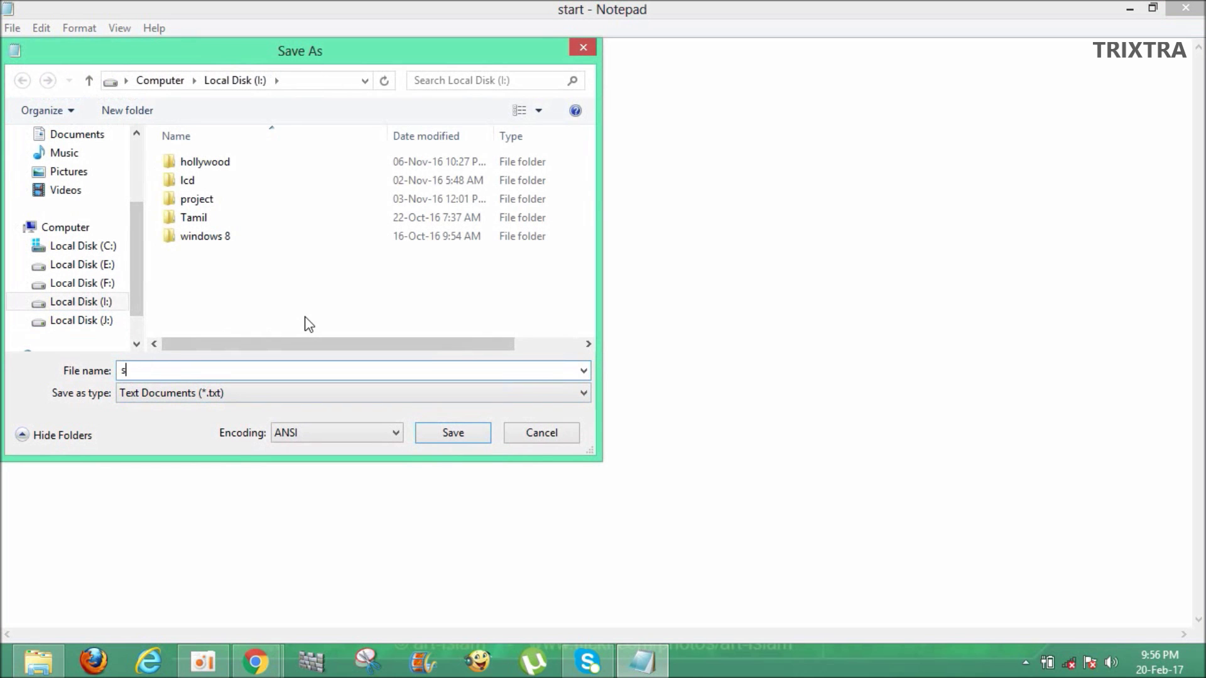
text(tart)
text(.v)
text(bs)
click(330, 396)
click(297, 426)
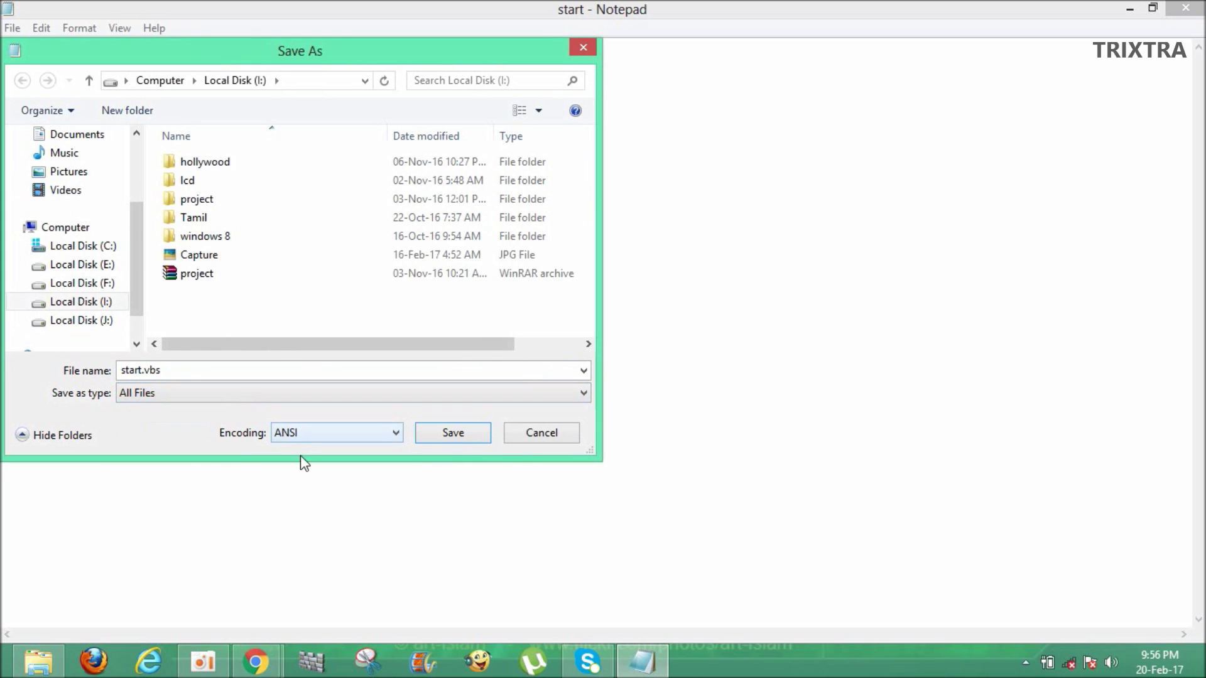
click(75, 302)
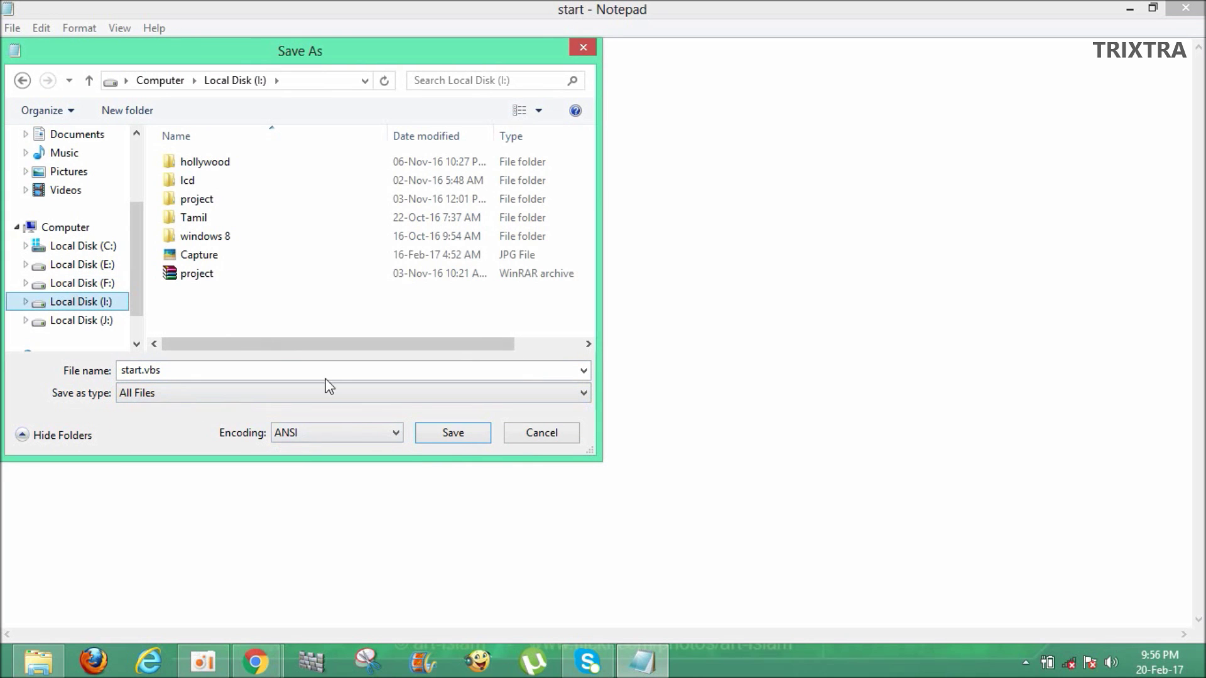
click(421, 440)
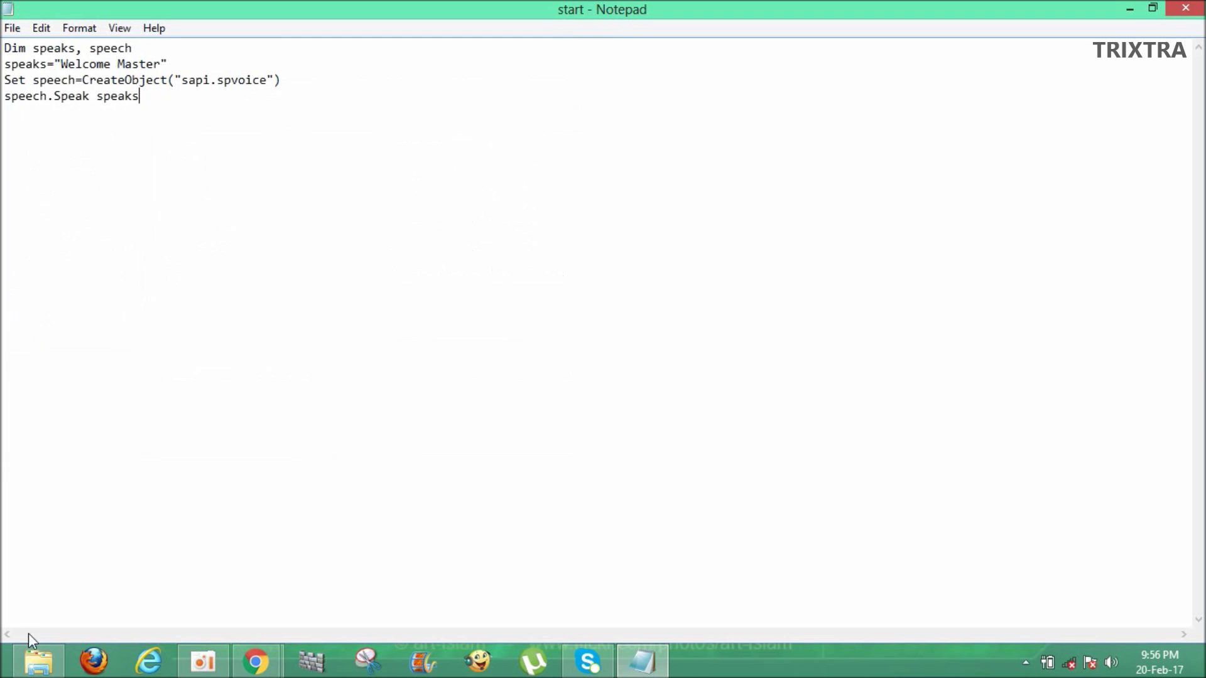
Copy the start script from Local Disk (I:) in File Explorer
click(36, 664)
click(922, 215)
double_click(921, 215)
right_click(850, 215)
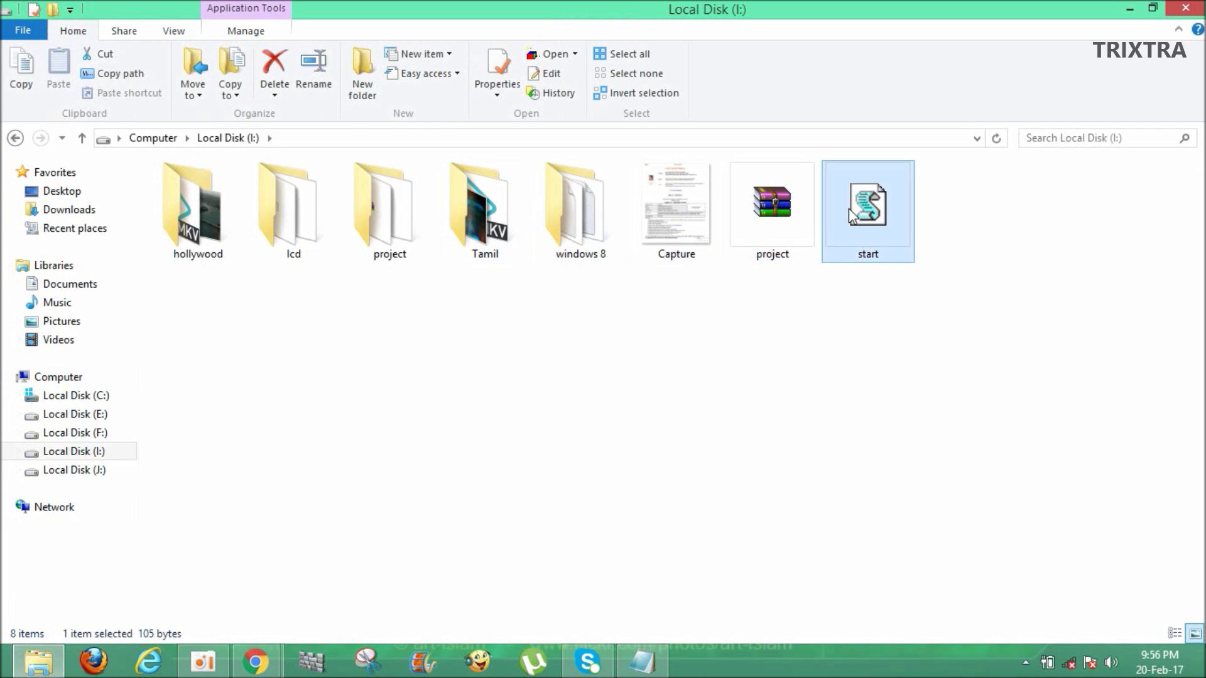
click(895, 446)
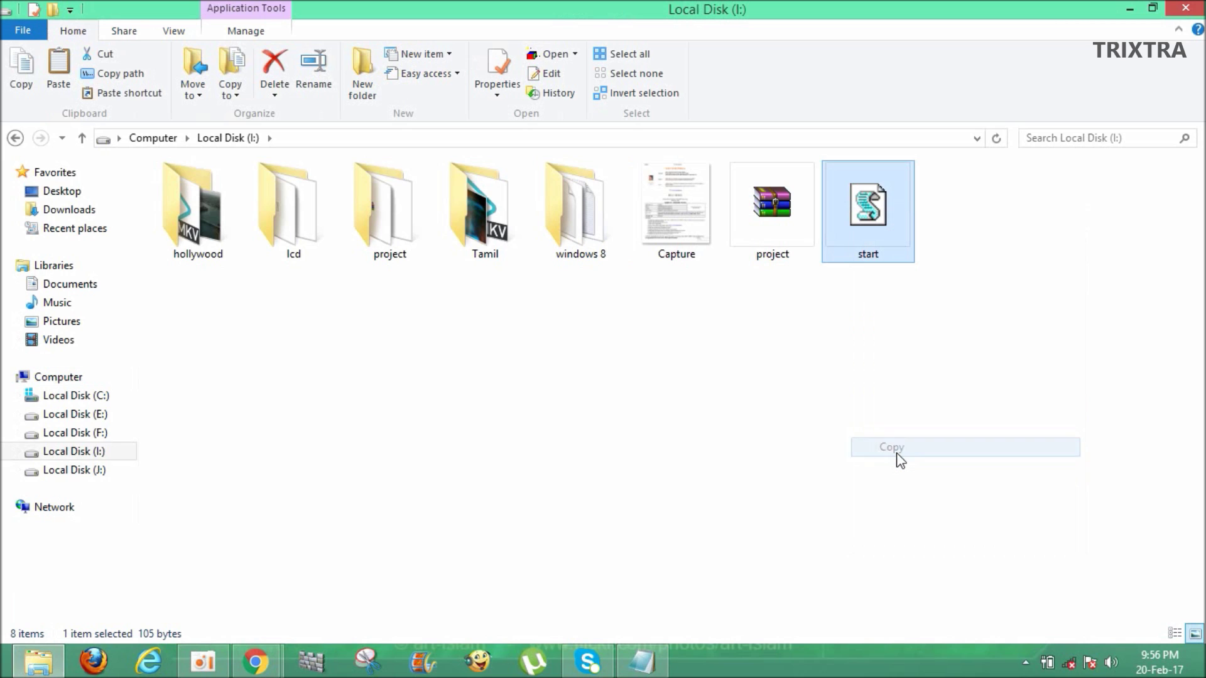
Look into Local Disk (C:), then return to the Computer drive list
click(83, 380)
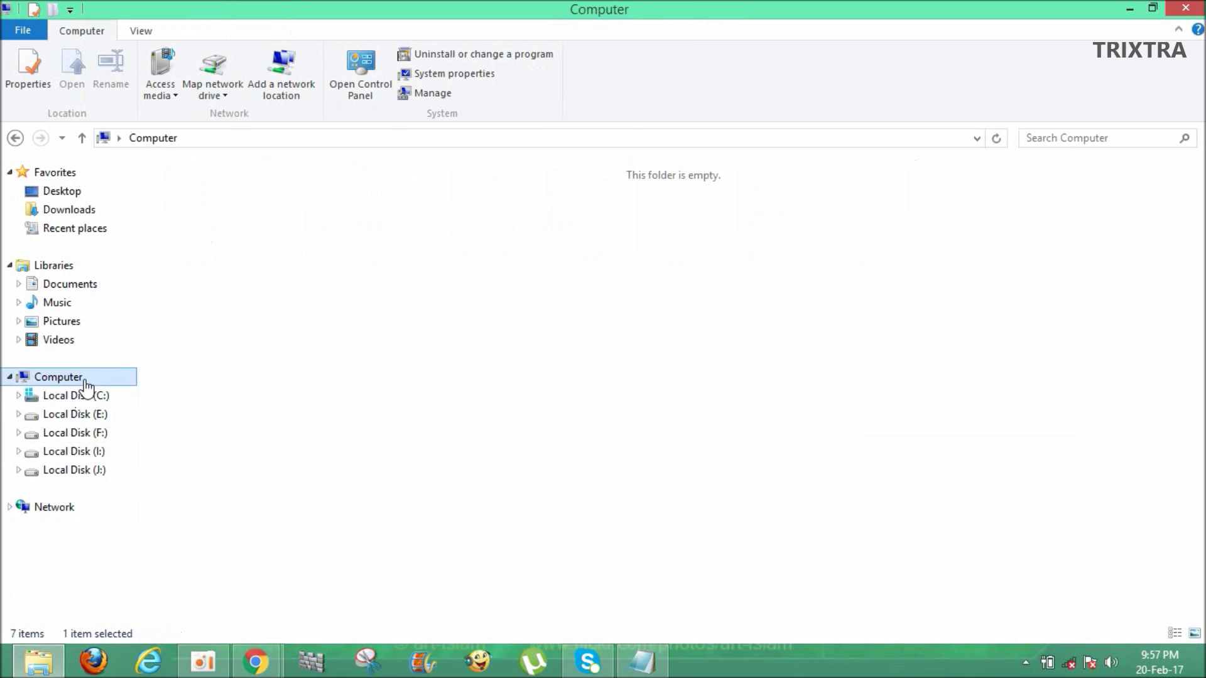
double_click(252, 206)
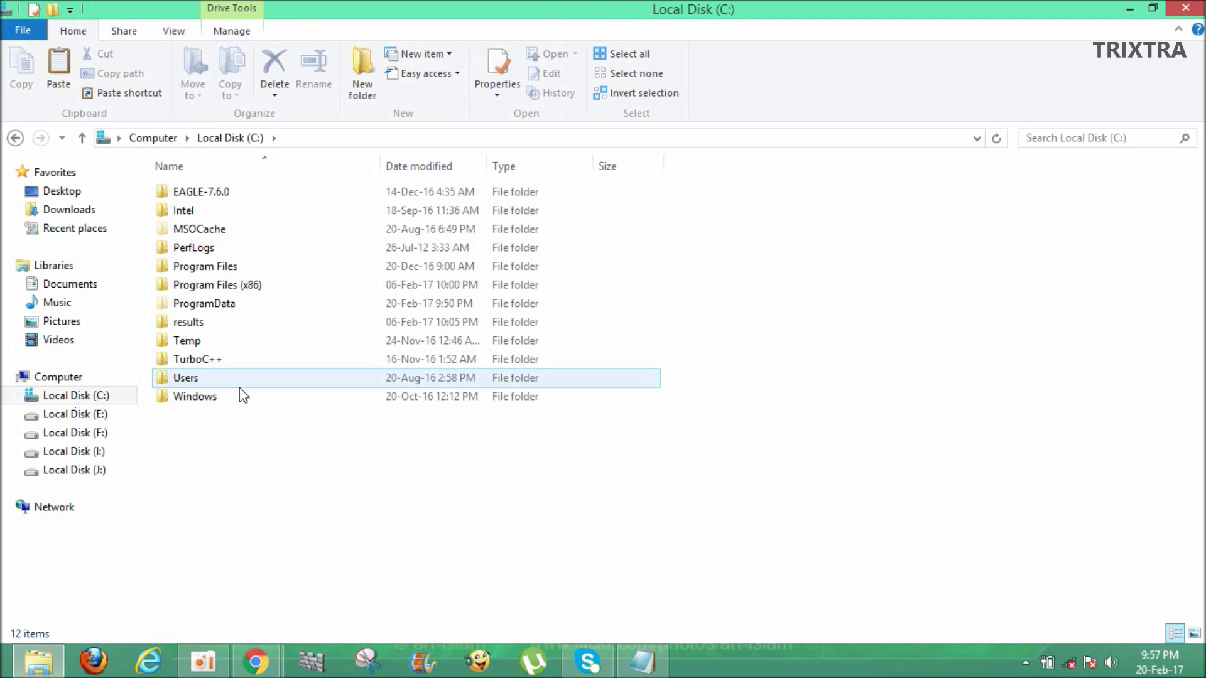
click(26, 382)
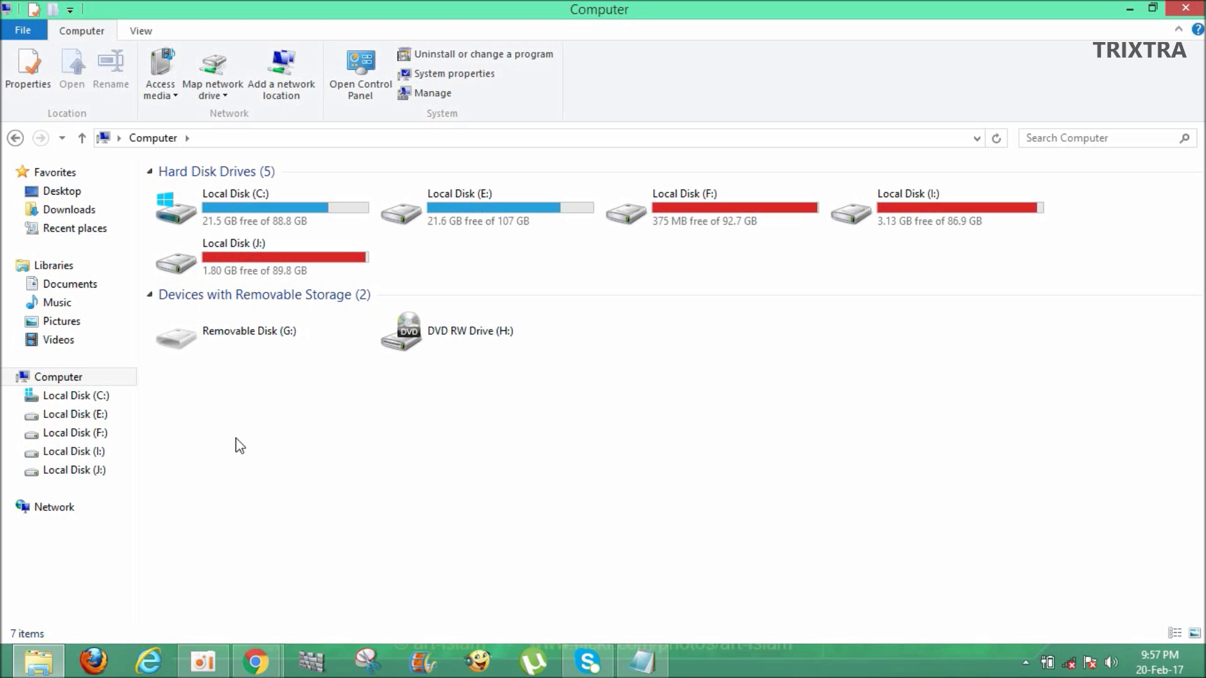
key(super)
text(ru)
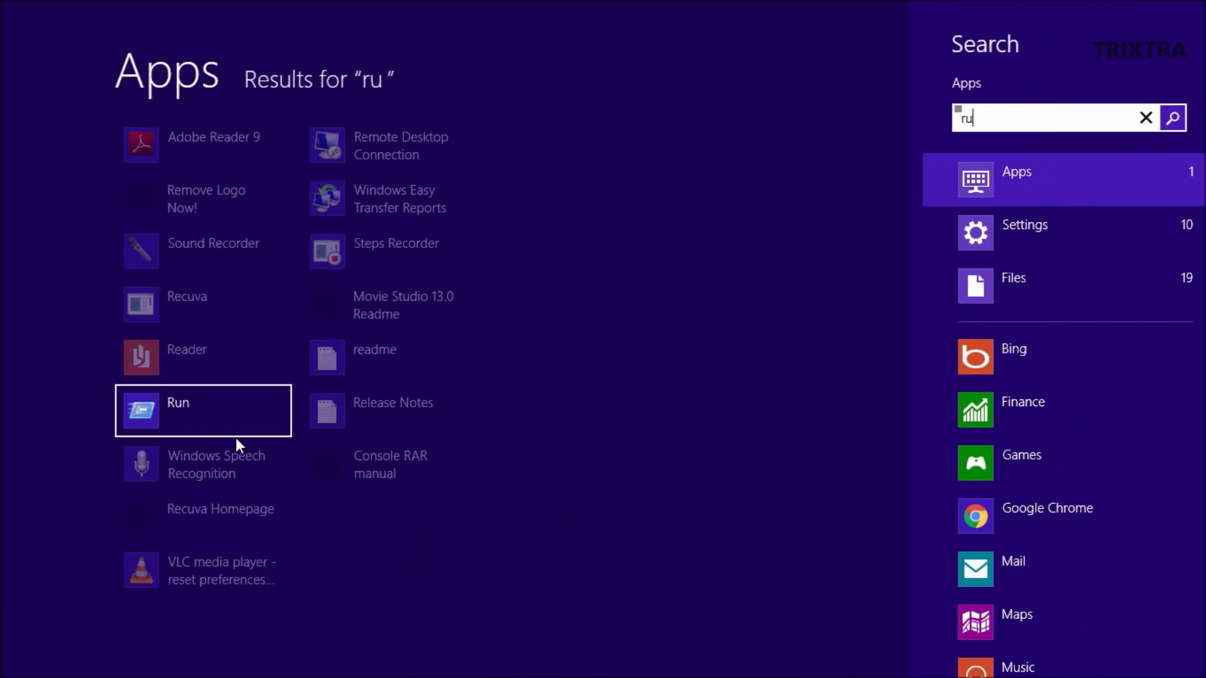
text(n)
Run shell:startup from the Run dialog, replacing the previous command, to open the Startup folder
click(216, 157)
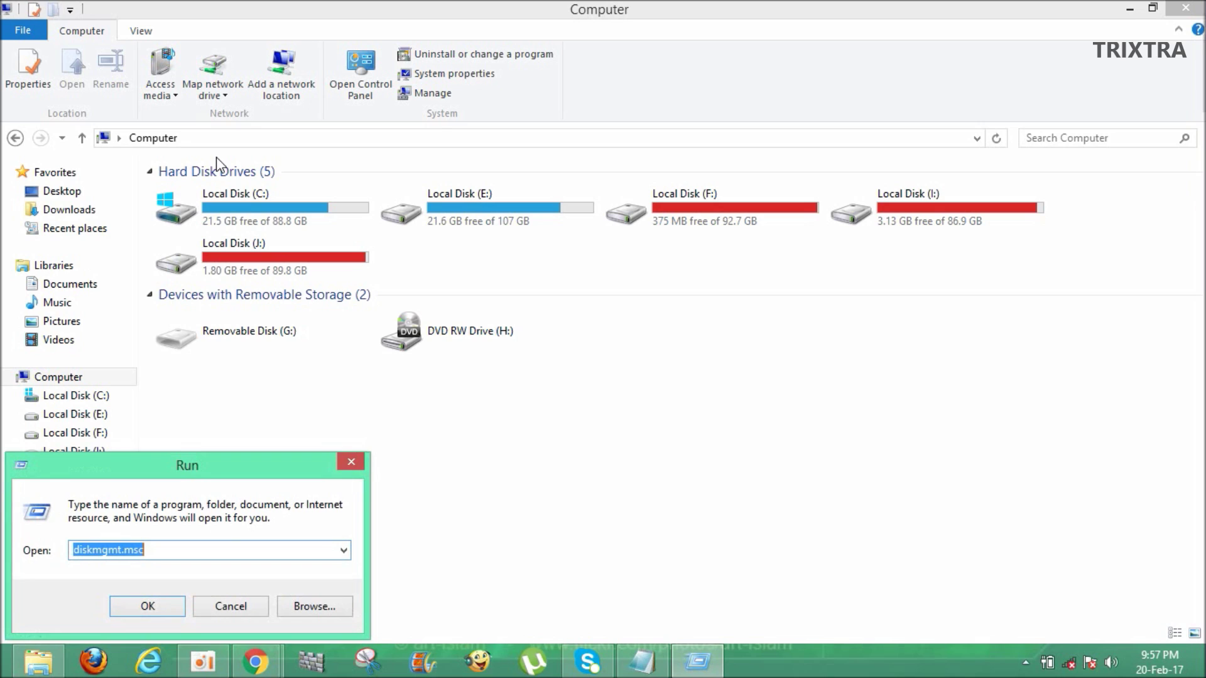
key(BackSpace)
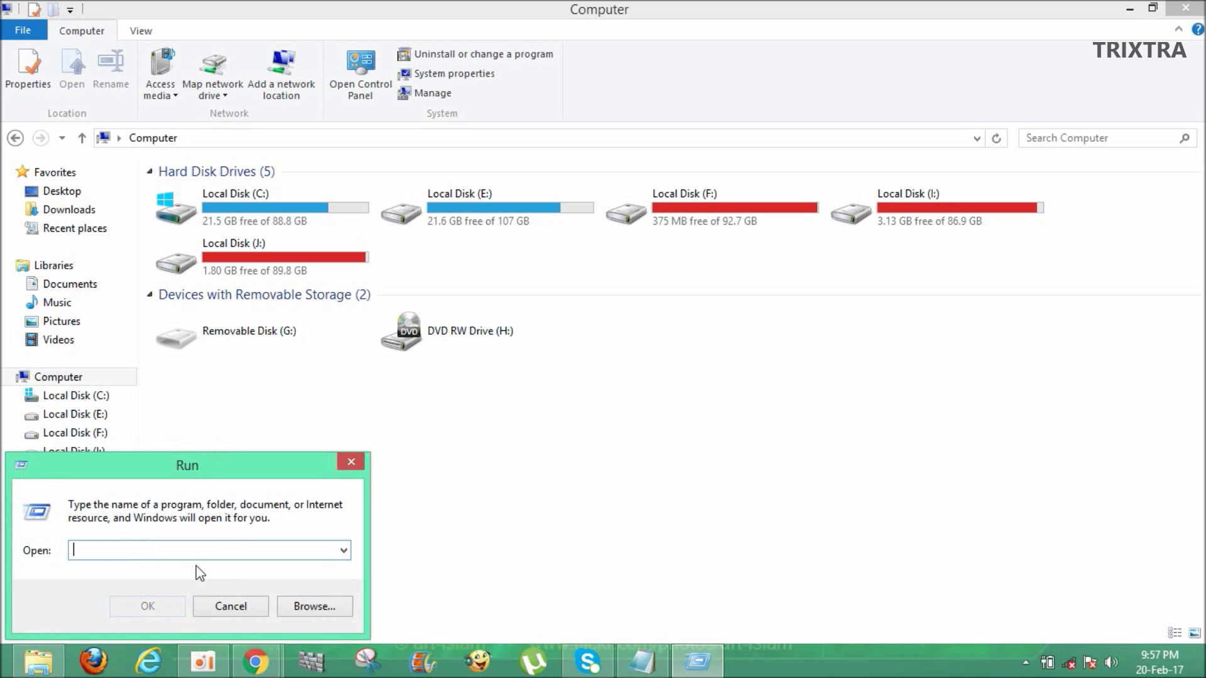
text("I:\start.vbs")
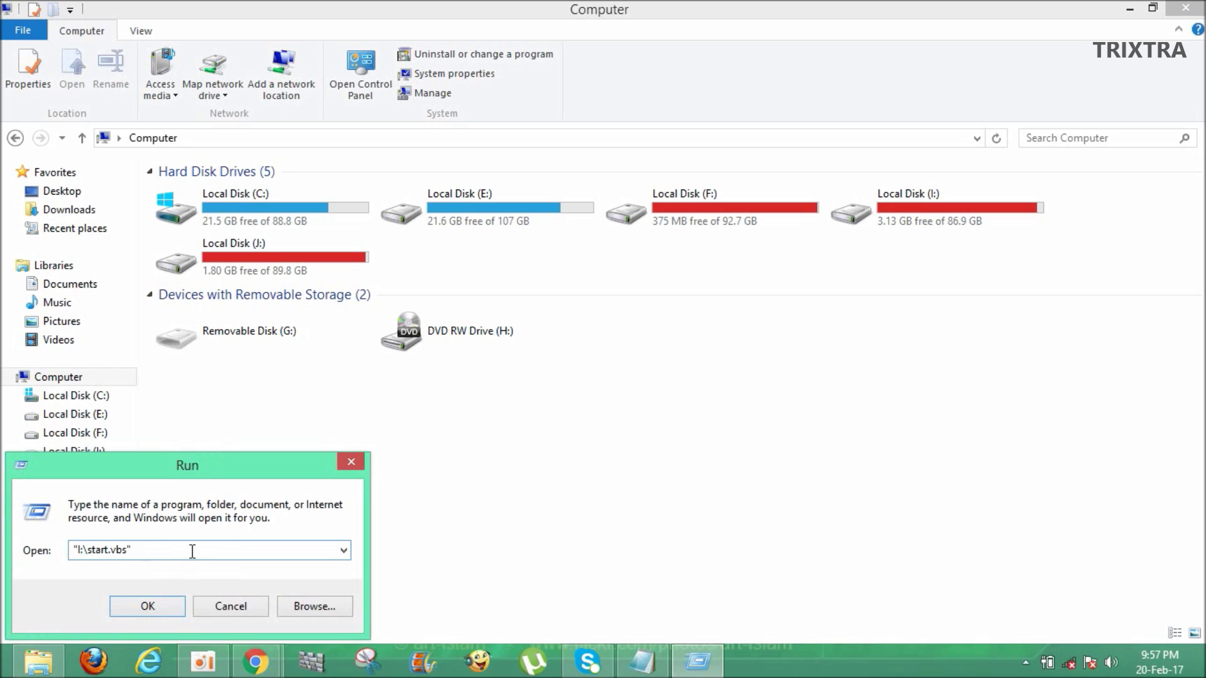
key(BackSpace)
key(BackSpace)
key(BackSpace)
key(BackSpace)
key(BackSpace)
key(BackSpace)
key(BackSpace)
text(sh)
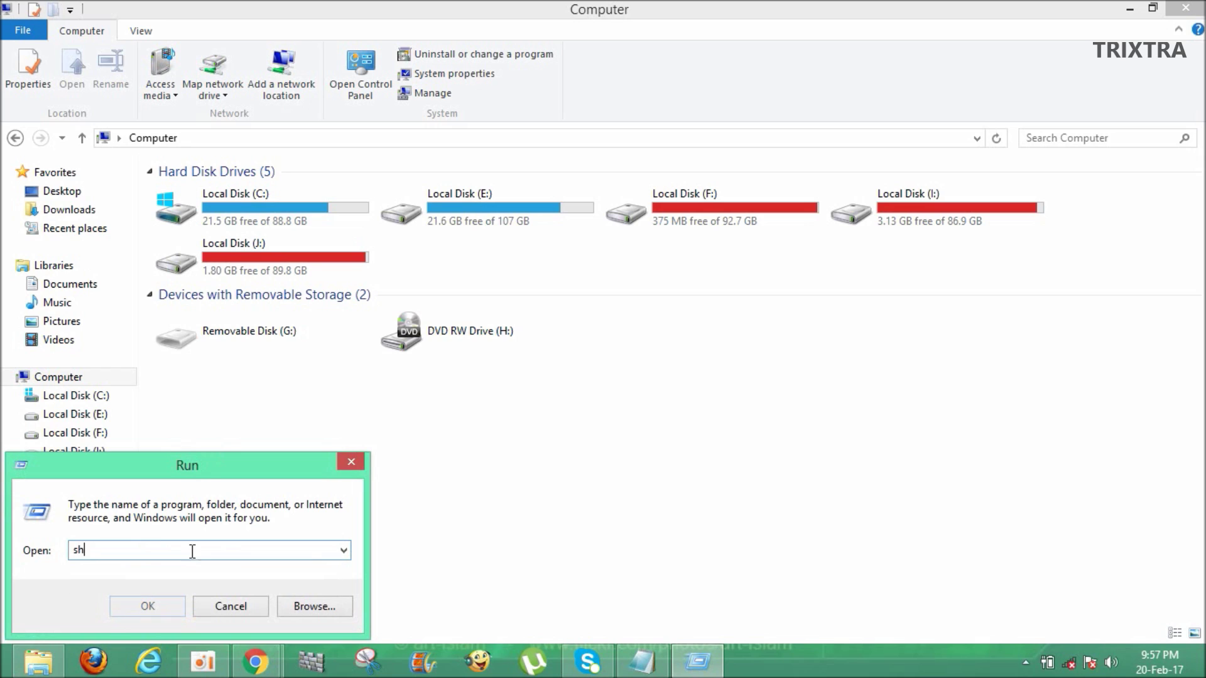
text(ell:startup)
key(Return)
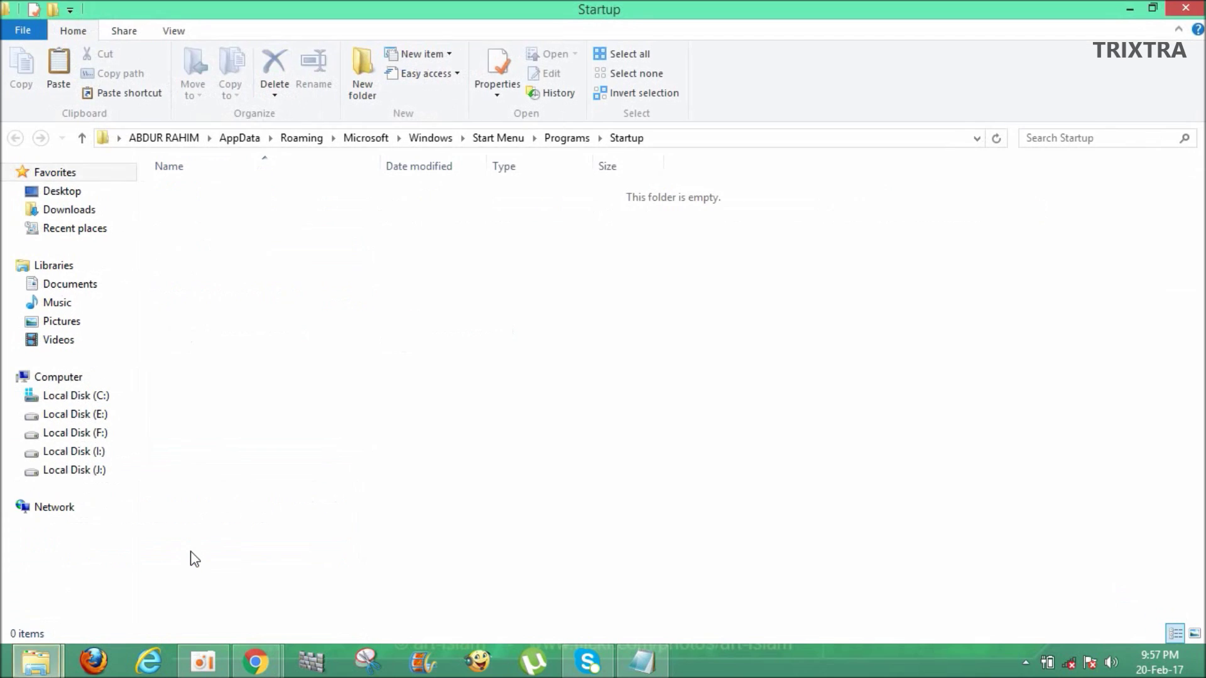
Paste the start script into the empty Startup folder and refresh the folder view
right_click(247, 236)
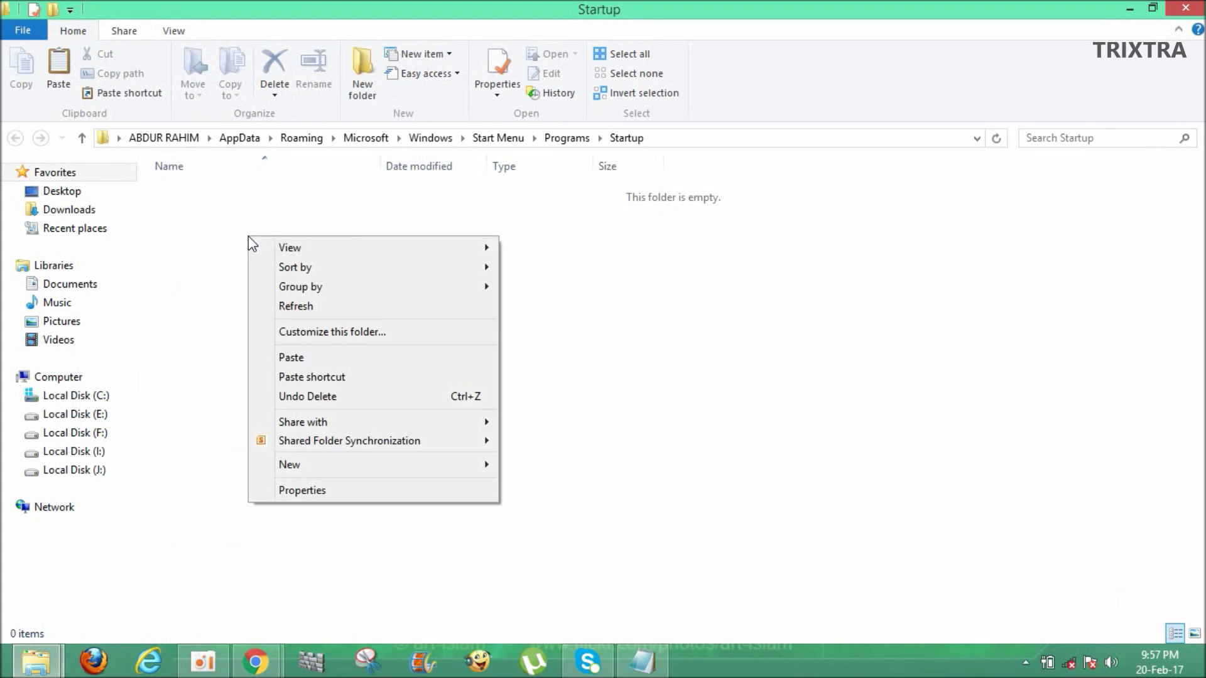
click(304, 358)
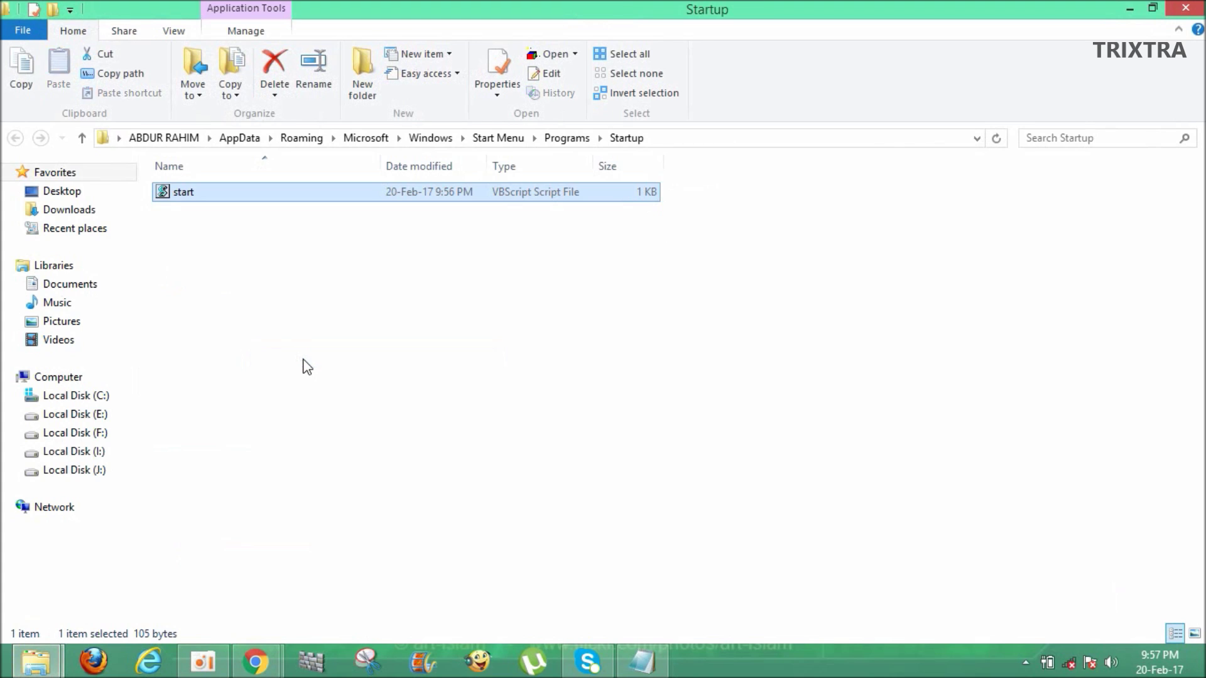
click(243, 258)
right_click(242, 258)
click(290, 314)
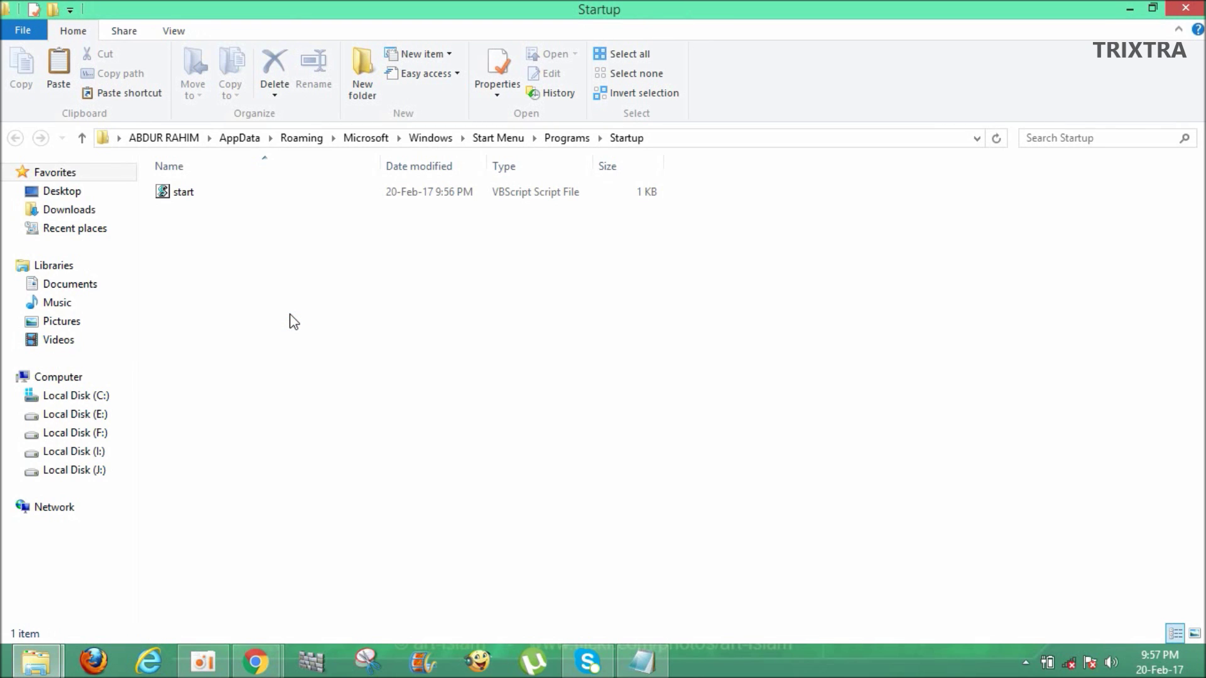